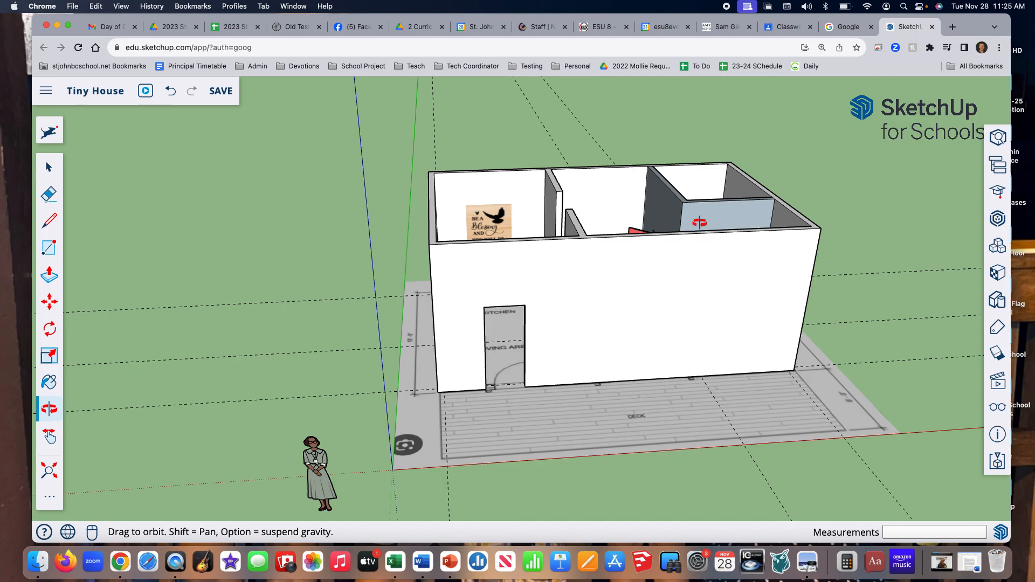
Add a scene showing the whole tiny house from the front, with the doorway wall, deck and standing figure in view.
left_click_drag(435, 293, 518, 260)
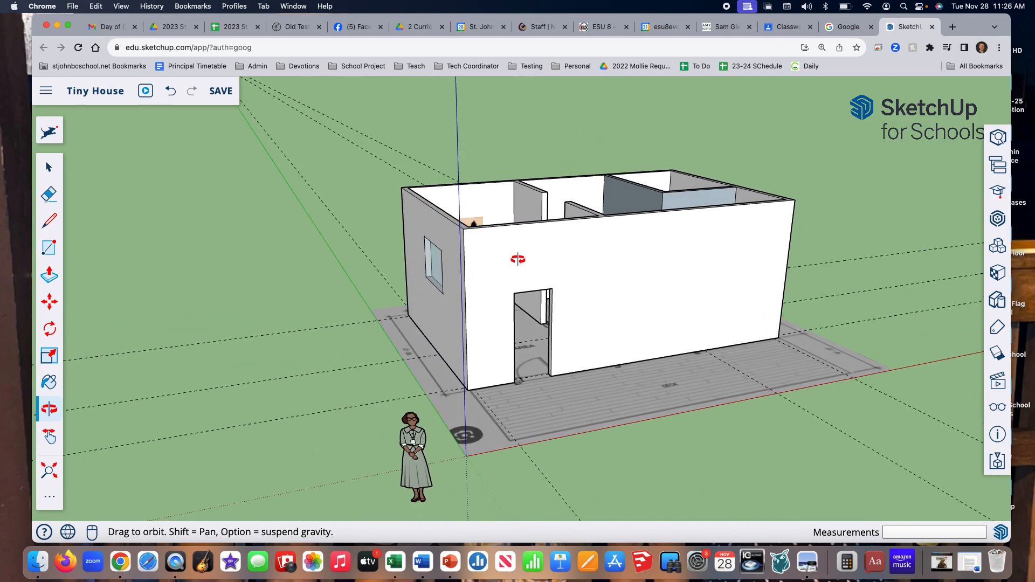
left_click_drag(633, 210, 516, 334)
left_click_drag(567, 270, 301, 363)
scroll(576, 362, "down", 2)
scroll(576, 363, "up", 4)
left_click_drag(402, 367, 597, 272)
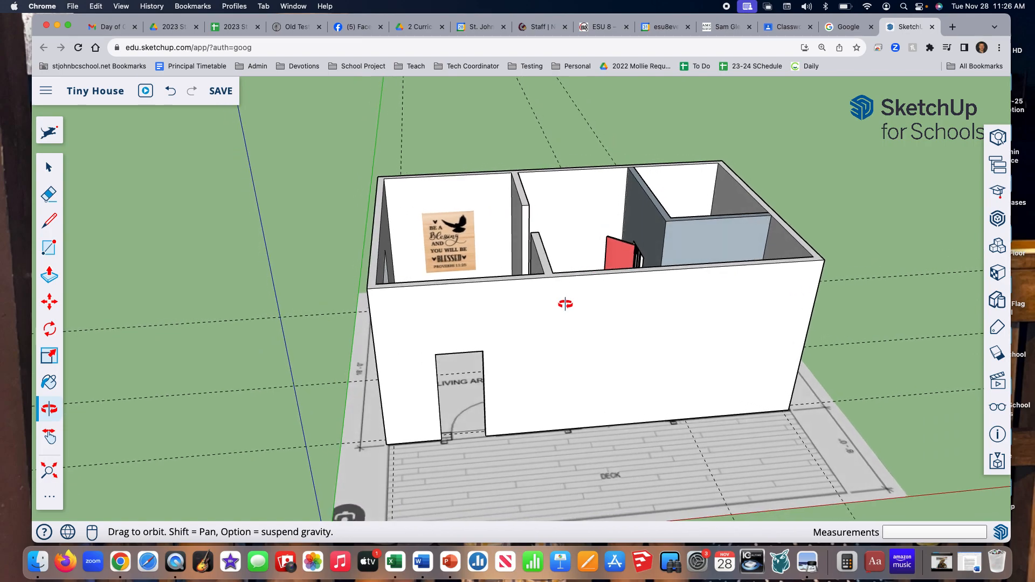
left_click_drag(565, 307, 565, 289)
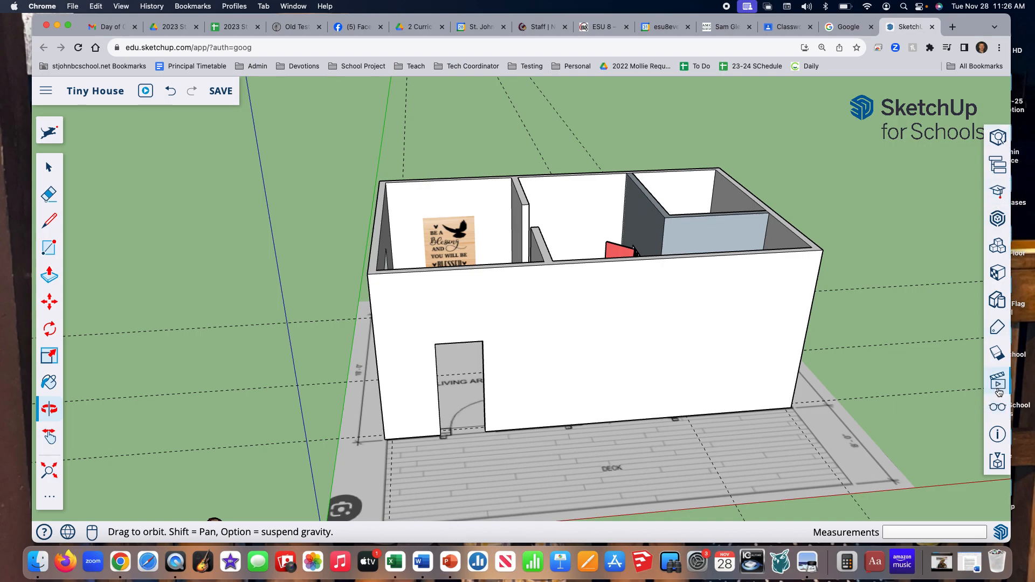
left_click(999, 383)
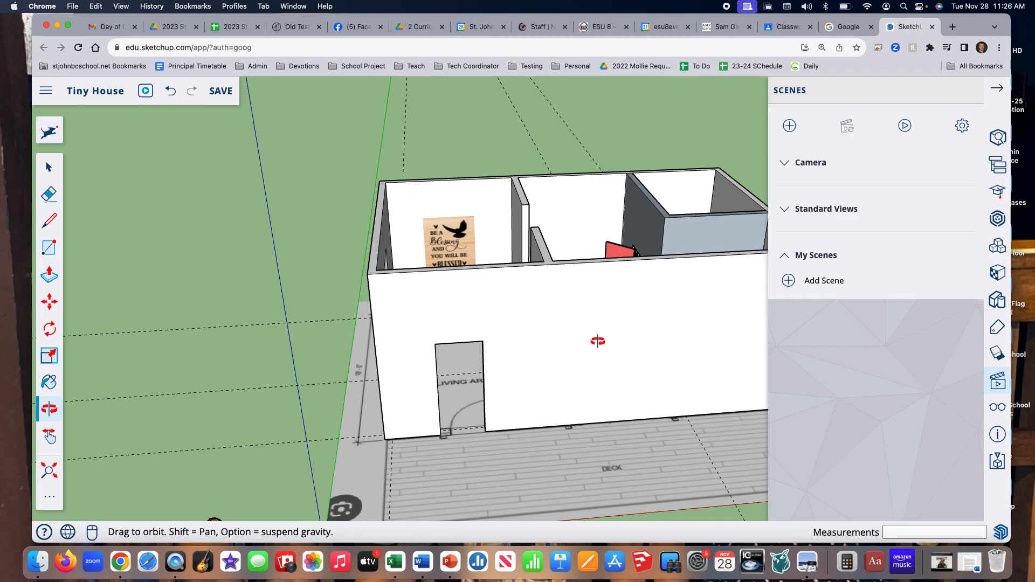
scroll(598, 341, "down", 2)
left_click_drag(587, 372, 612, 321)
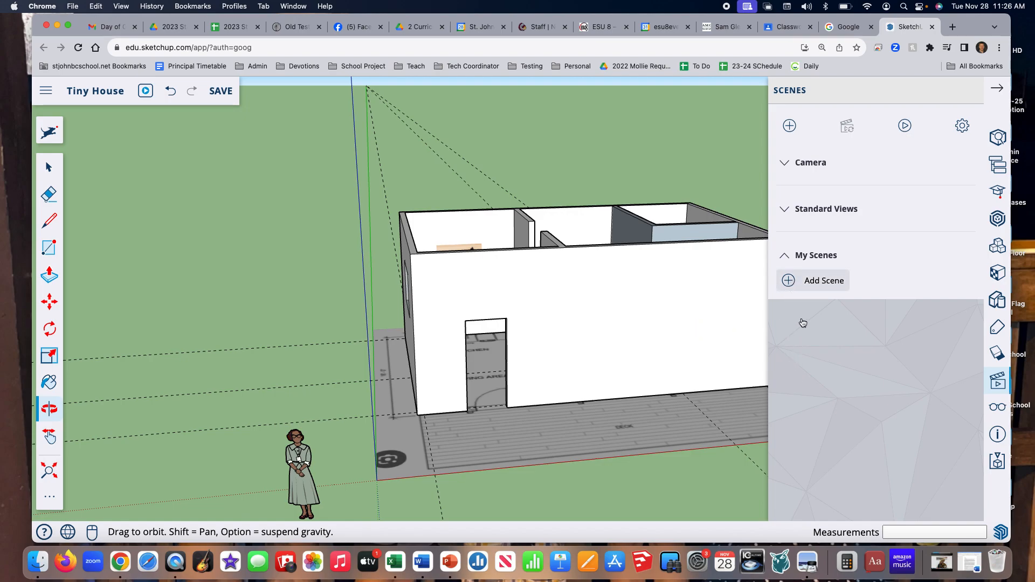
left_click(788, 288)
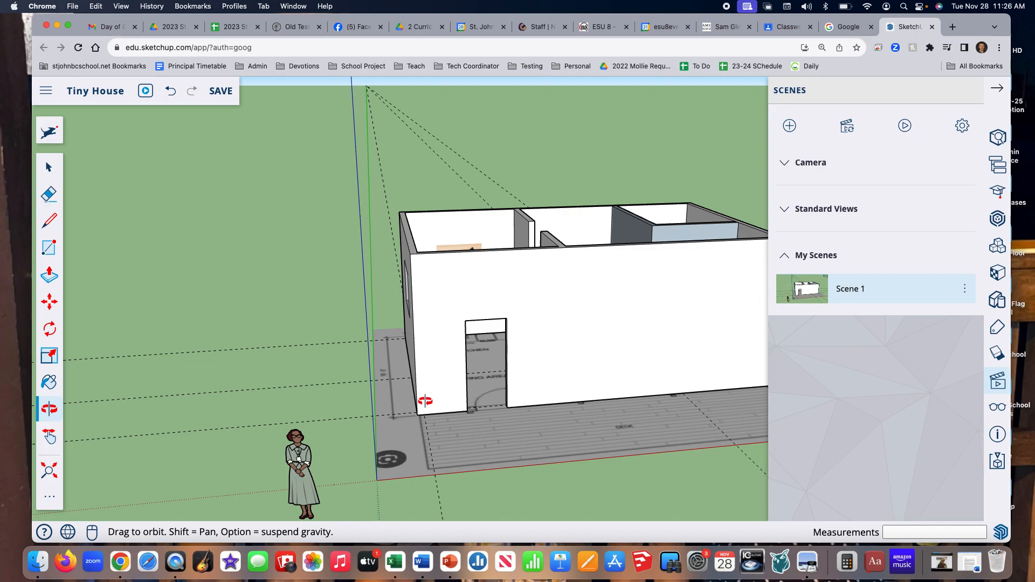
Add a second scene framed closer on the front wall and its doorway.
scroll(501, 377, "up", 5)
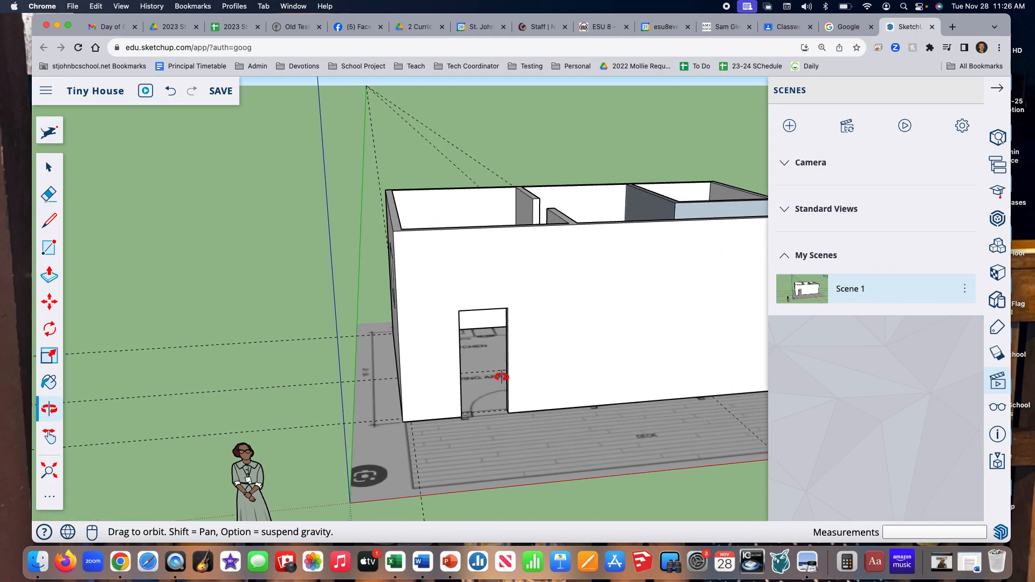
scroll(500, 376, "up", 5)
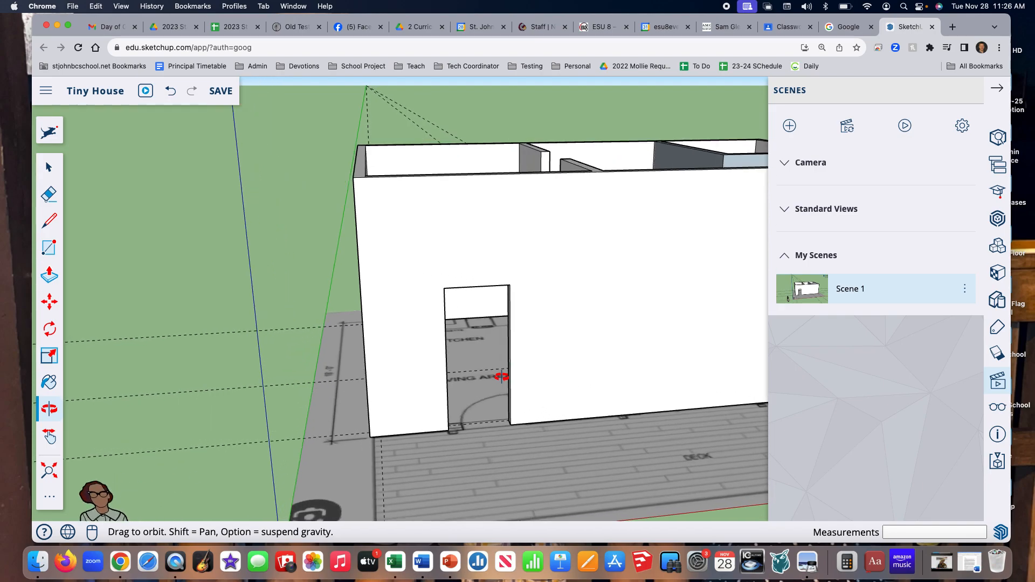
scroll(501, 376, "up", 2)
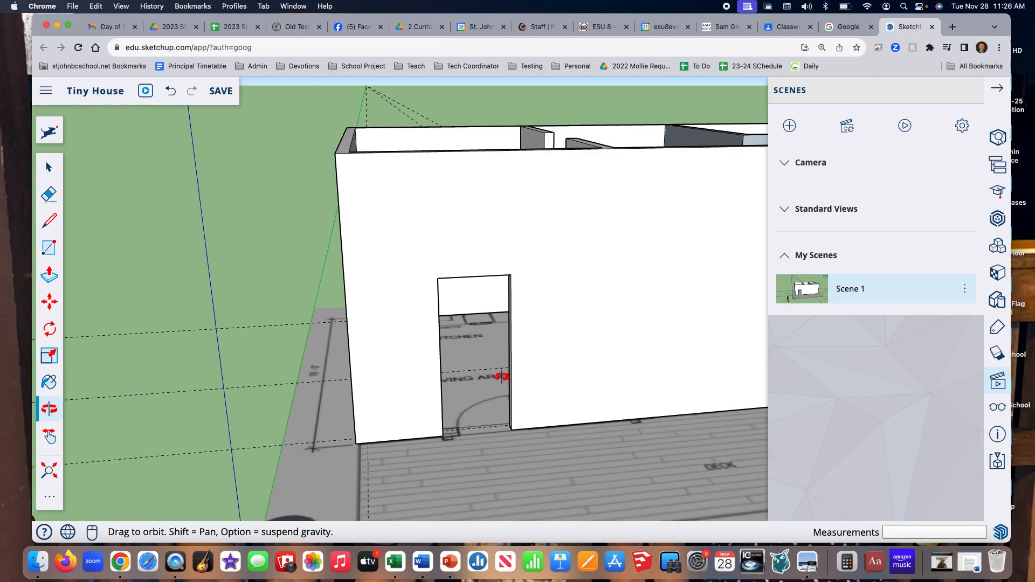
scroll(501, 376, "up", 2)
scroll(501, 376, "up", 3)
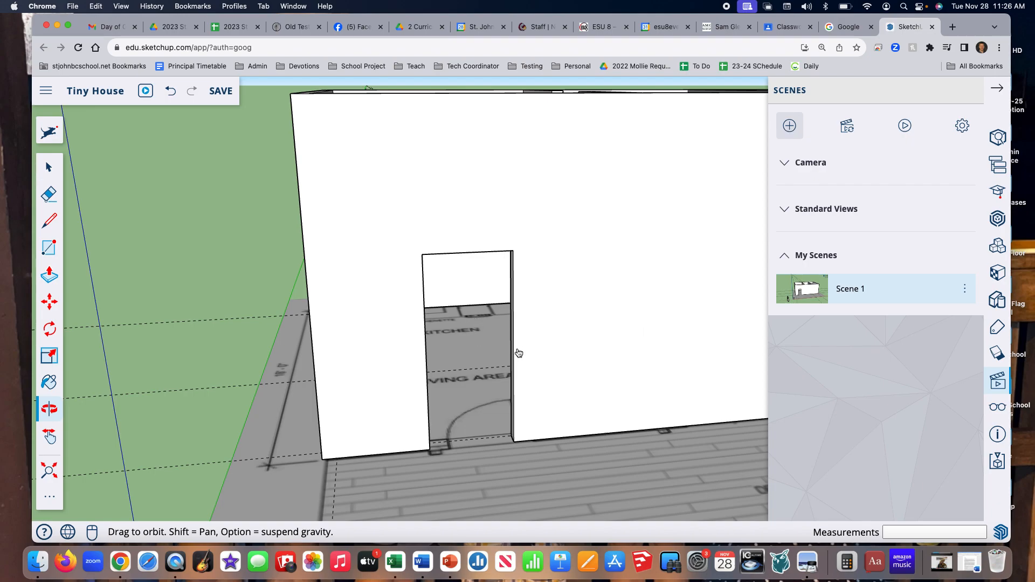
Add a third scene looking straight through the doorway, with the "Be a Blessing" sign visible on the back wall.
left_click_drag(486, 313, 477, 257)
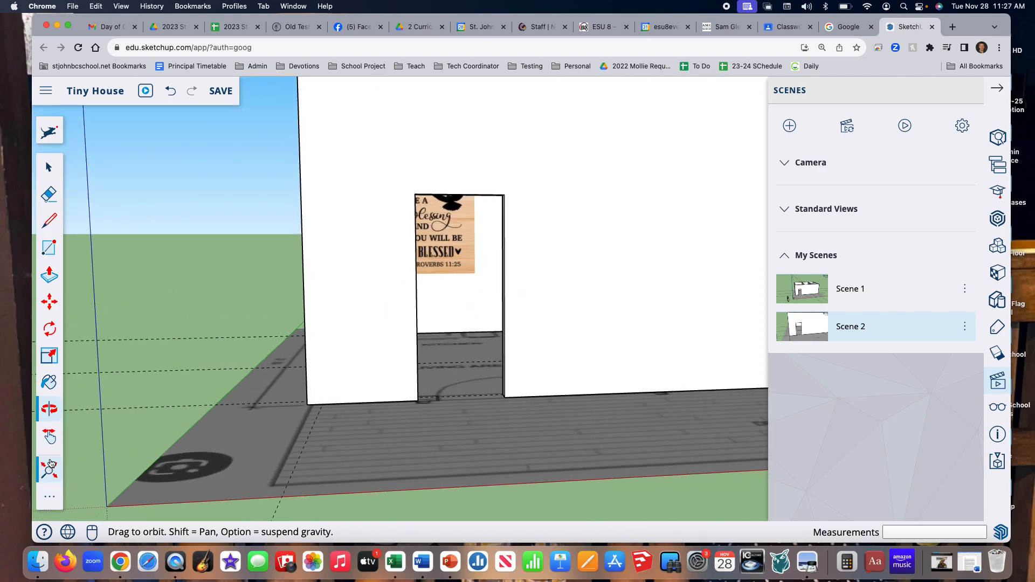
left_click(49, 435)
left_click_drag(478, 213, 498, 290)
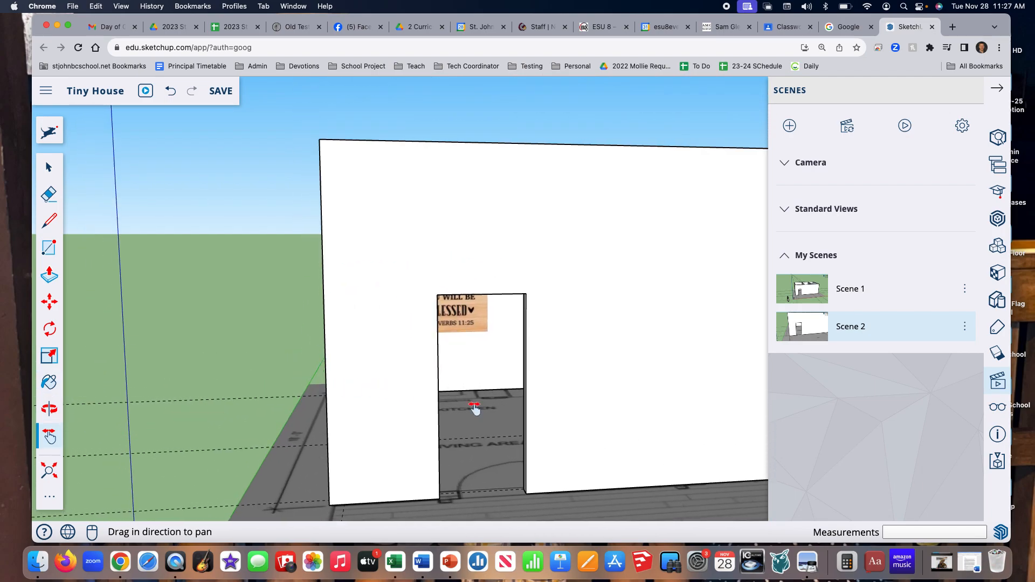
scroll(510, 412, "up", 10)
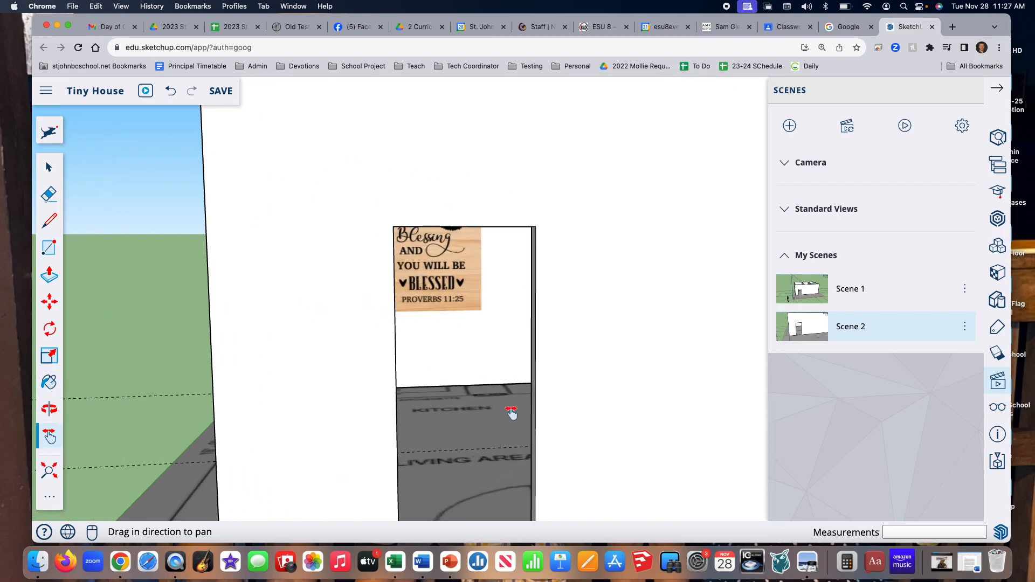
left_click_drag(485, 381, 489, 348)
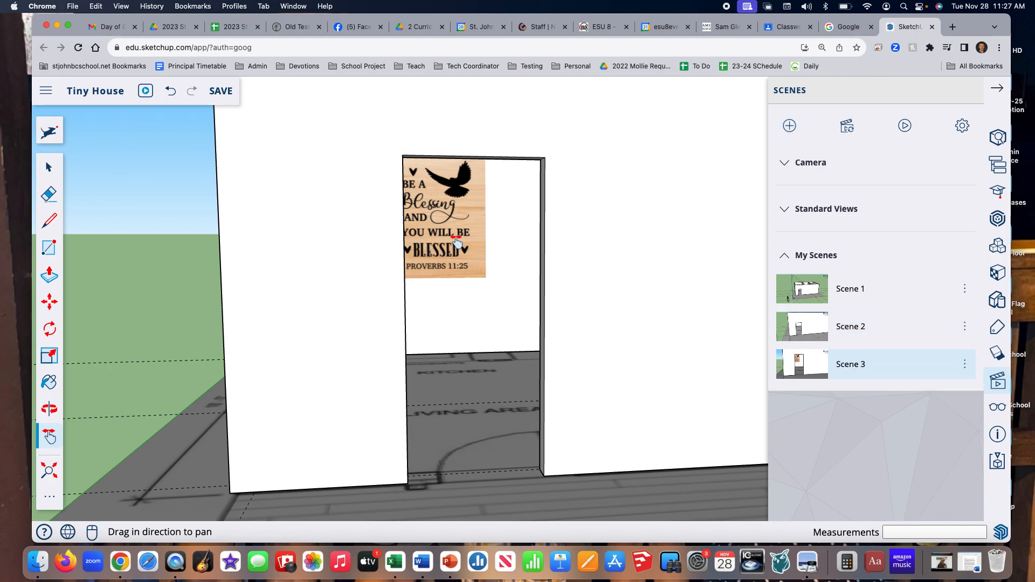
Add a fourth scene from inside the house, facing the "Be a Blessing" sign above the kitchen floor plan.
scroll(458, 238, "up", 3)
scroll(463, 235, "up", 5)
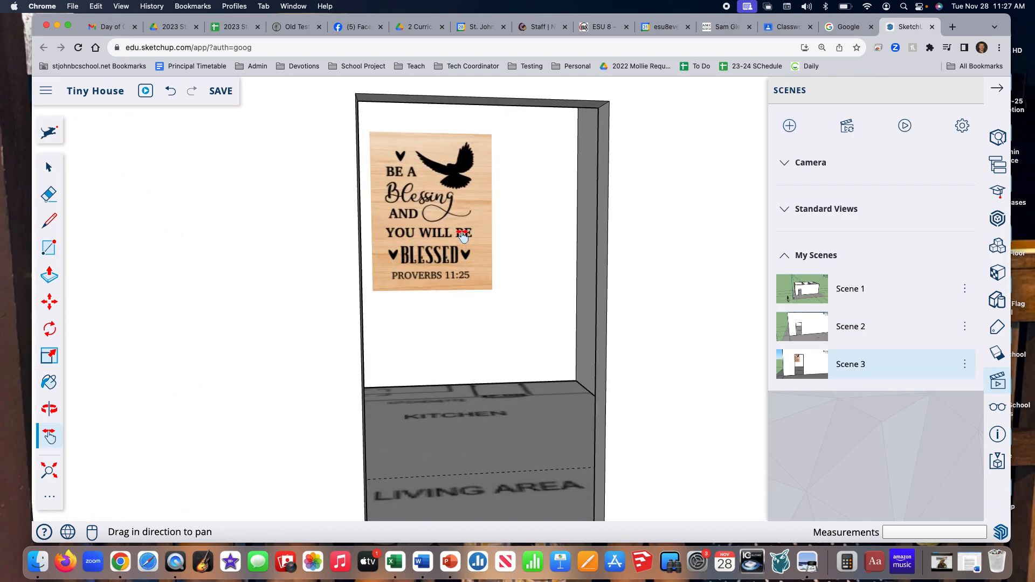
scroll(463, 235, "up", 3)
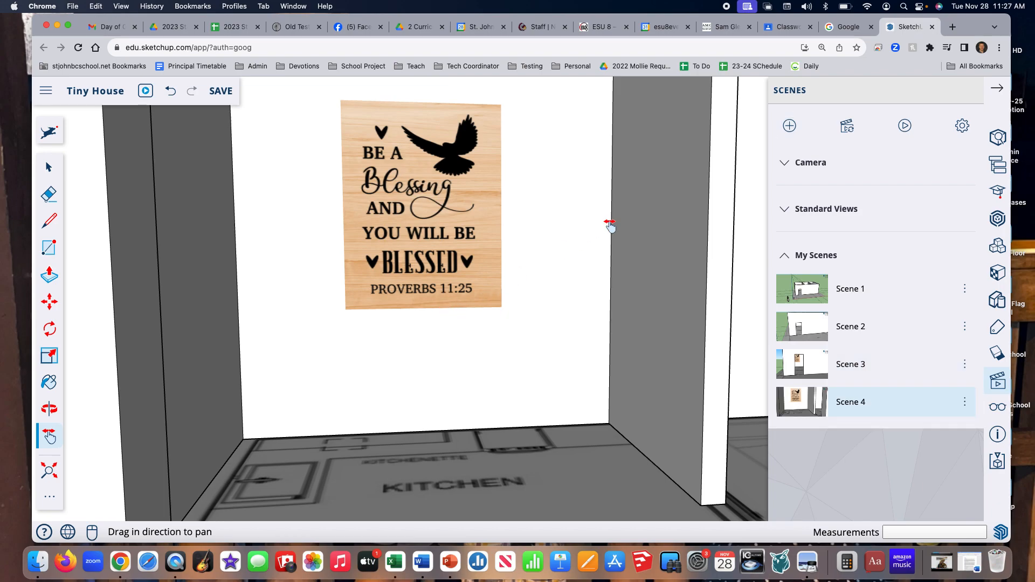
Add a fifth scene looking past the kitchen partition wall to the open red door, with part of the sign still visible.
left_click_drag(643, 246, 575, 254)
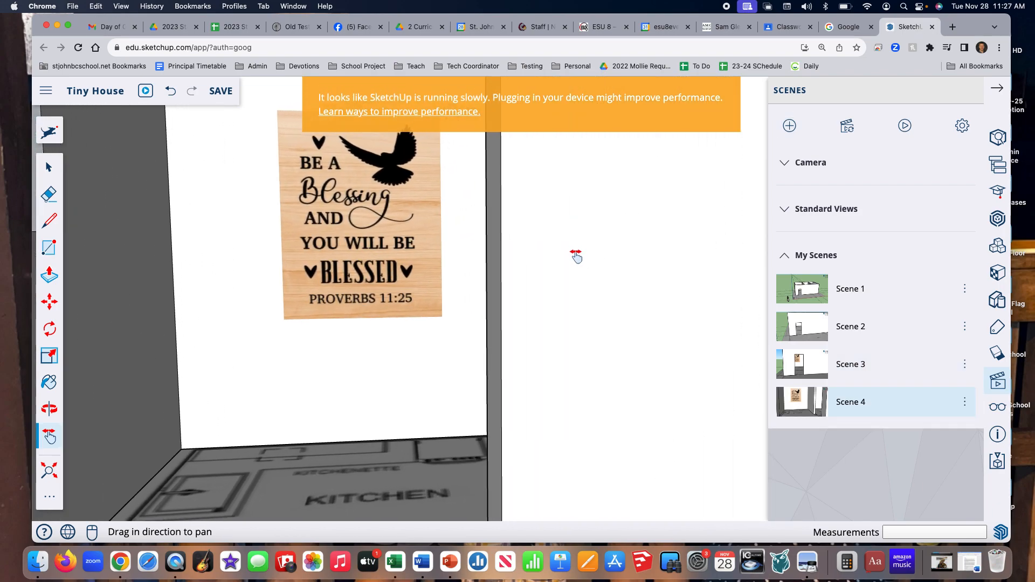
left_click(49, 408)
left_click_drag(231, 296, 441, 358)
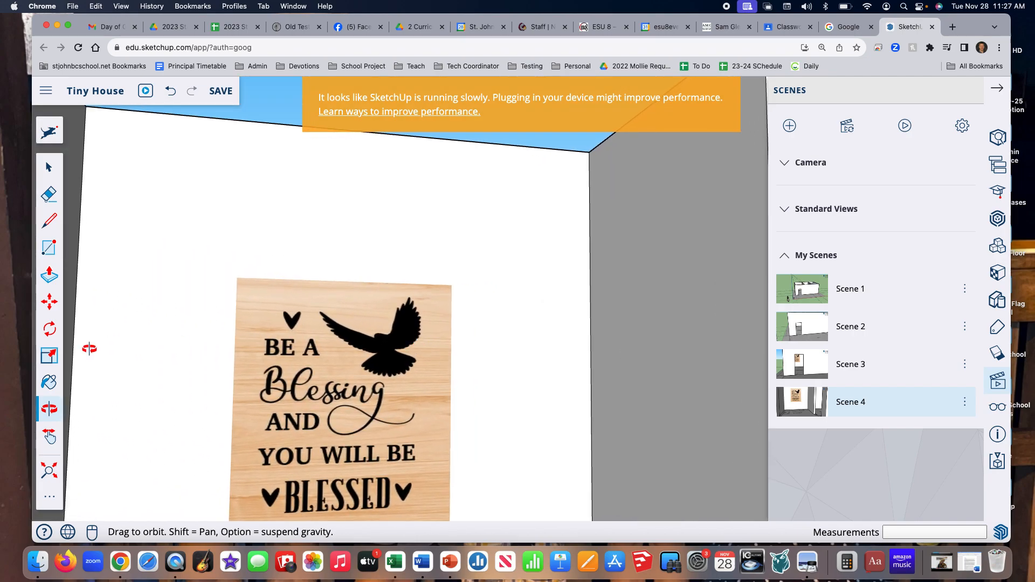
left_click(49, 436)
left_click_drag(450, 314, 443, 227)
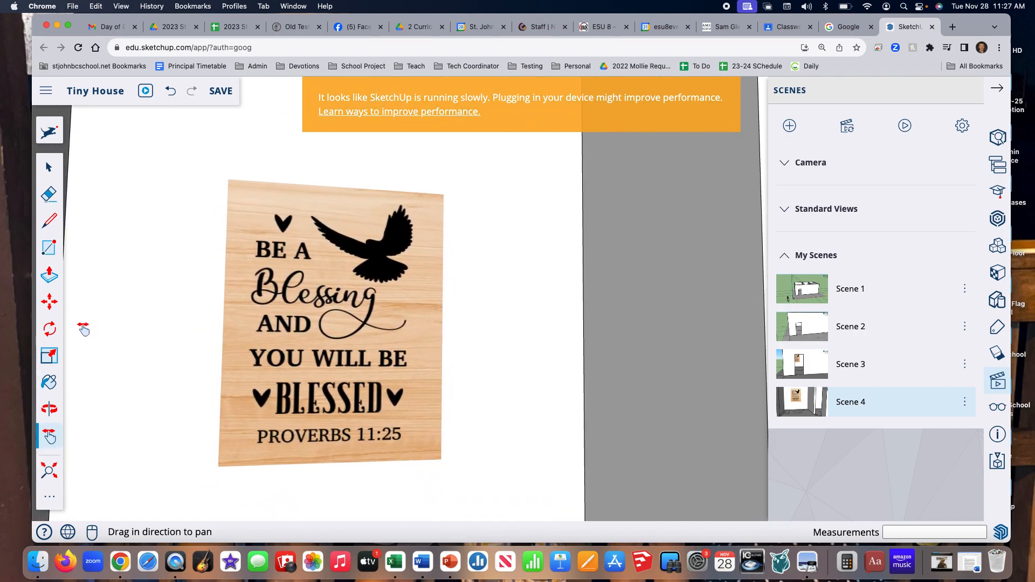
left_click(50, 407)
left_click_drag(427, 339, 478, 337)
left_click(49, 437)
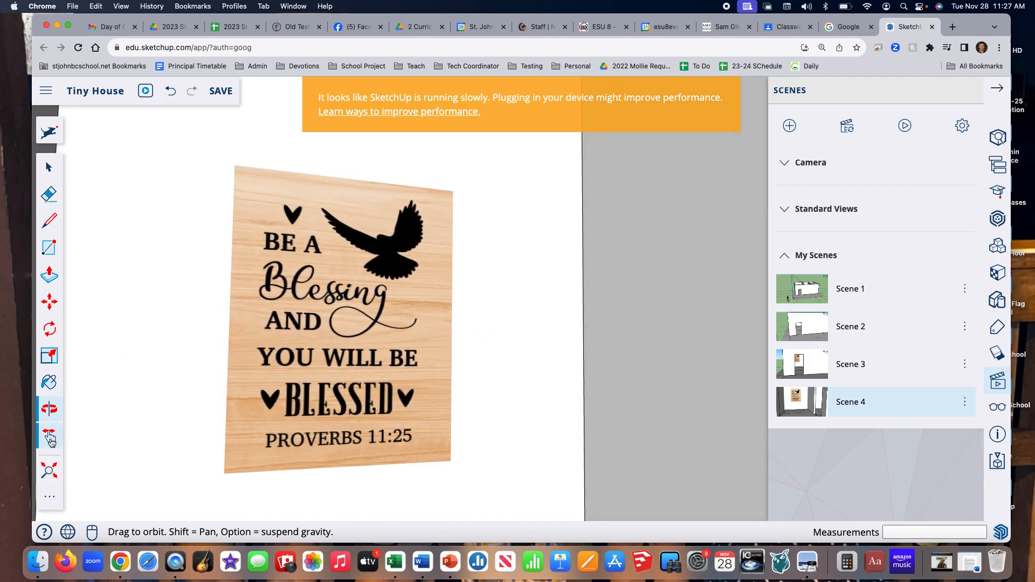
left_click_drag(527, 309, 301, 325)
key("o")
left_click(49, 437)
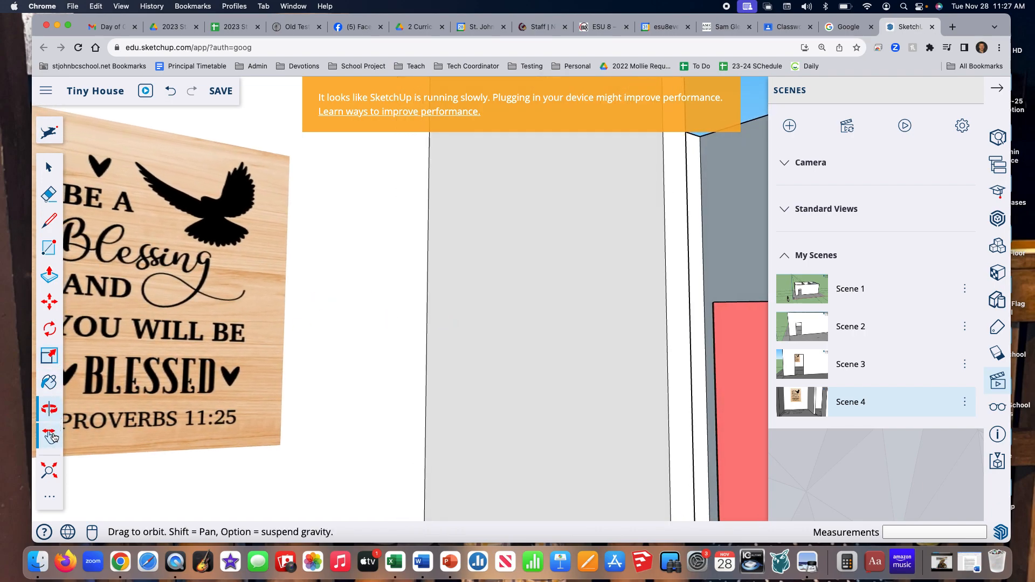
left_click_drag(491, 414, 357, 339)
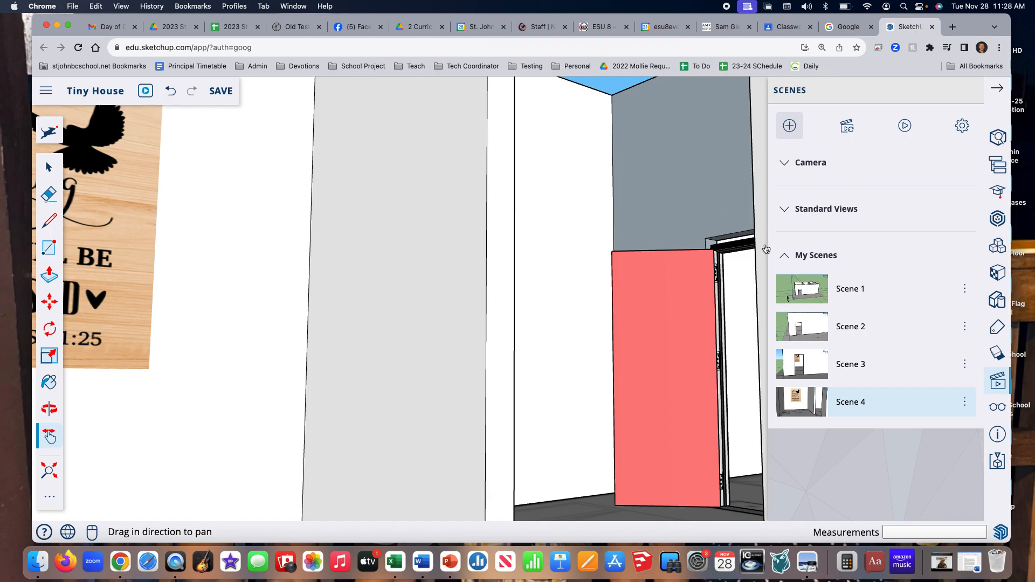
Add a sixth scene looking down into the interior, showing the red door, the office/desk area and the barn door opening.
left_click(49, 409)
left_click_drag(254, 415, 317, 425)
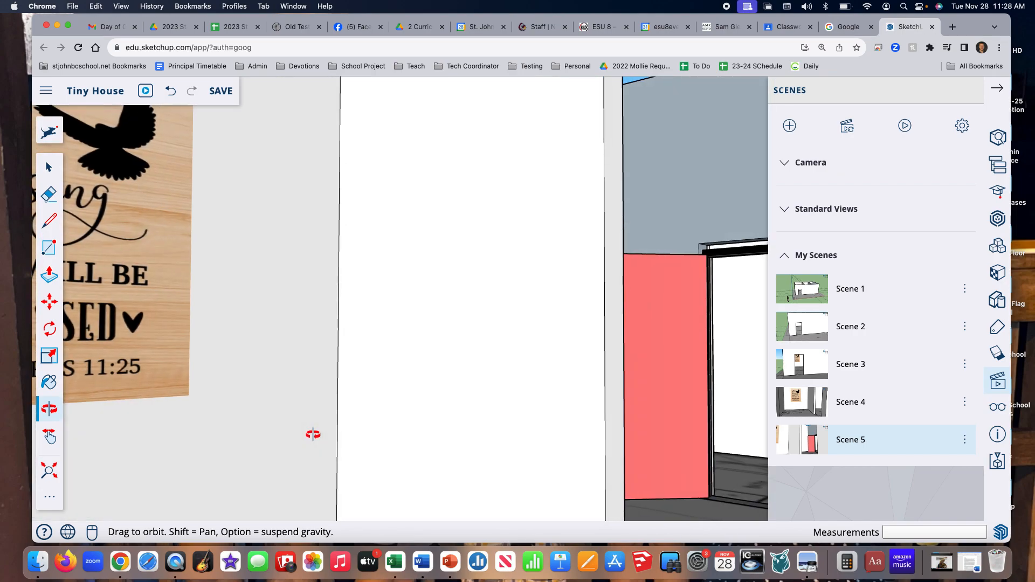
left_click(49, 437)
left_click_drag(446, 351, 272, 391)
left_click_drag(508, 399, 492, 364)
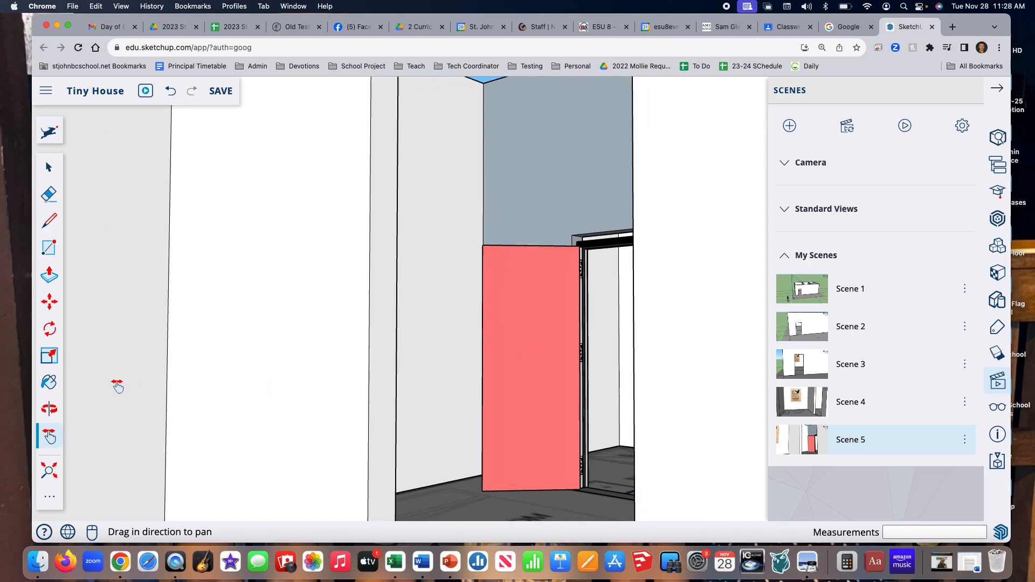
left_click(49, 410)
left_click_drag(261, 377, 568, 488)
left_click(49, 437)
left_click_drag(540, 327, 402, 409)
left_click(49, 409)
left_click_drag(381, 324, 440, 437)
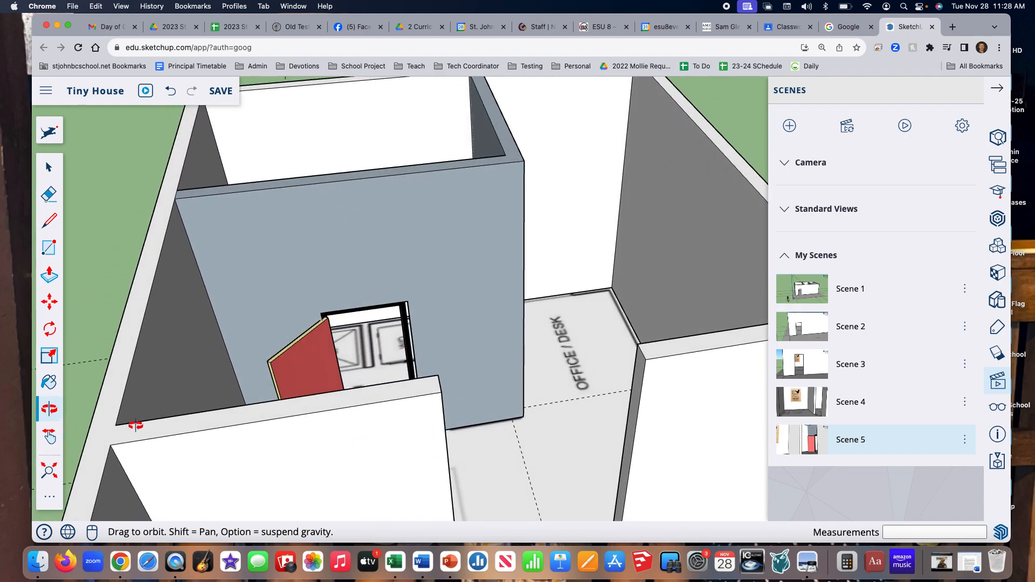
left_click(49, 436)
left_click_drag(554, 418, 541, 281)
left_click(49, 409)
left_click_drag(455, 294, 460, 347)
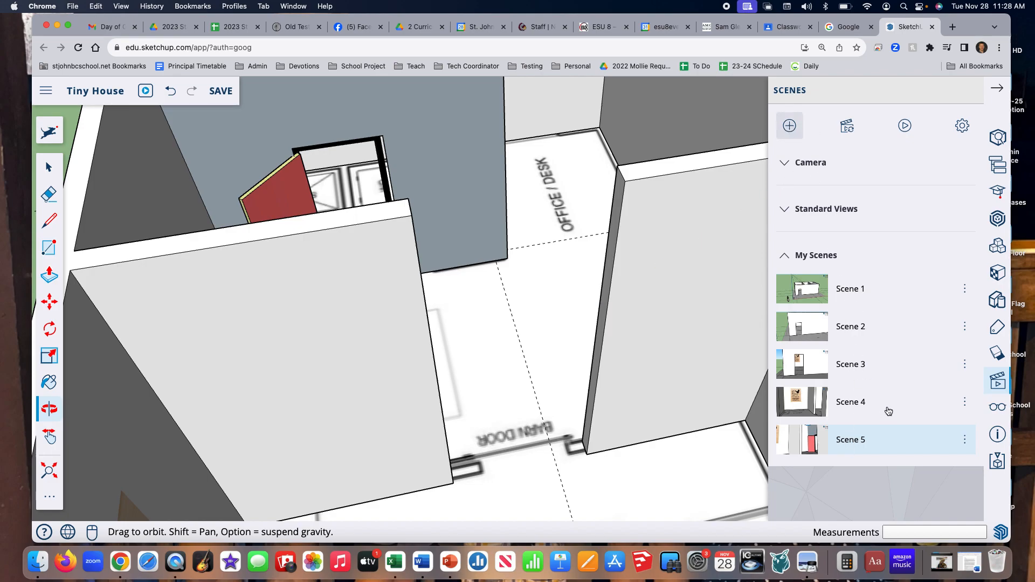
Return to the Scene 1 view and close the scene list.
left_click(865, 297)
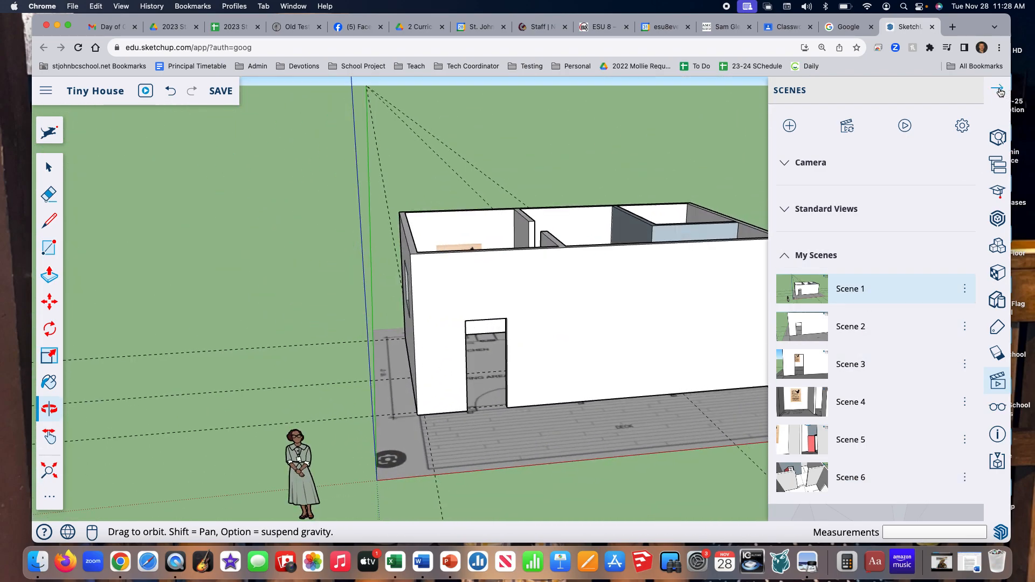
left_click(998, 90)
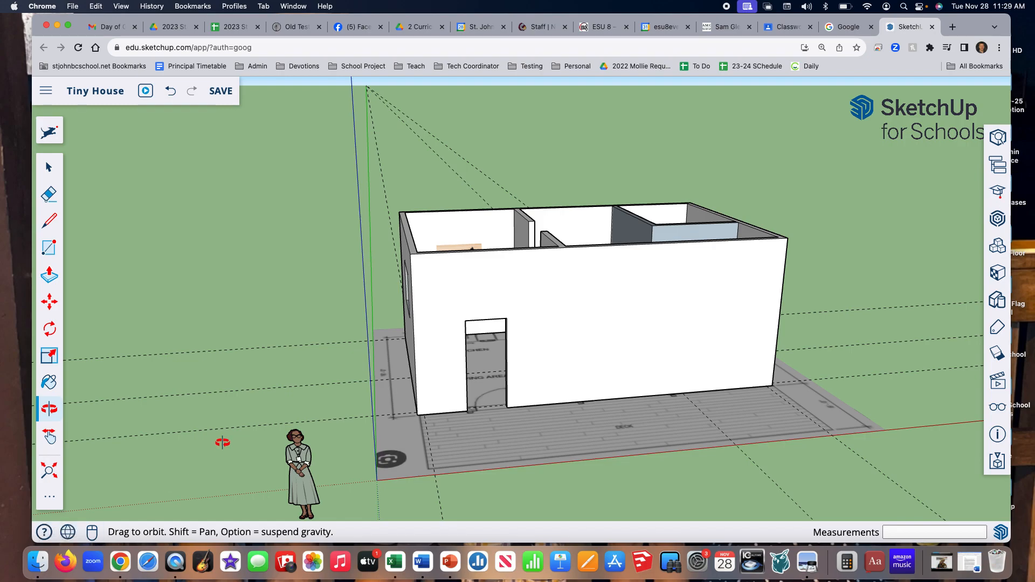
Switch to QuickTime Player and dismiss its file browser without opening a file.
key("super+space")
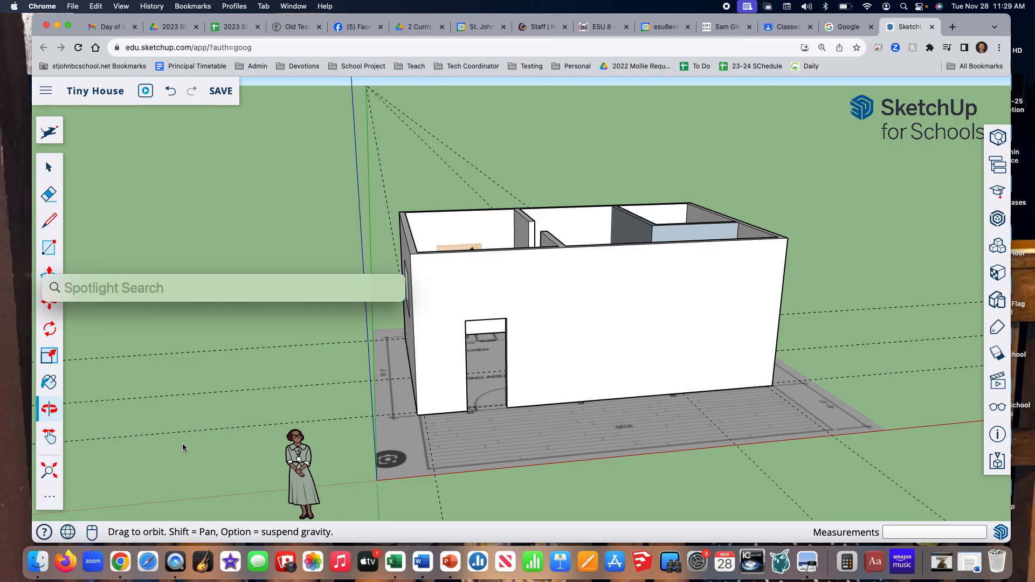
type("quickt")
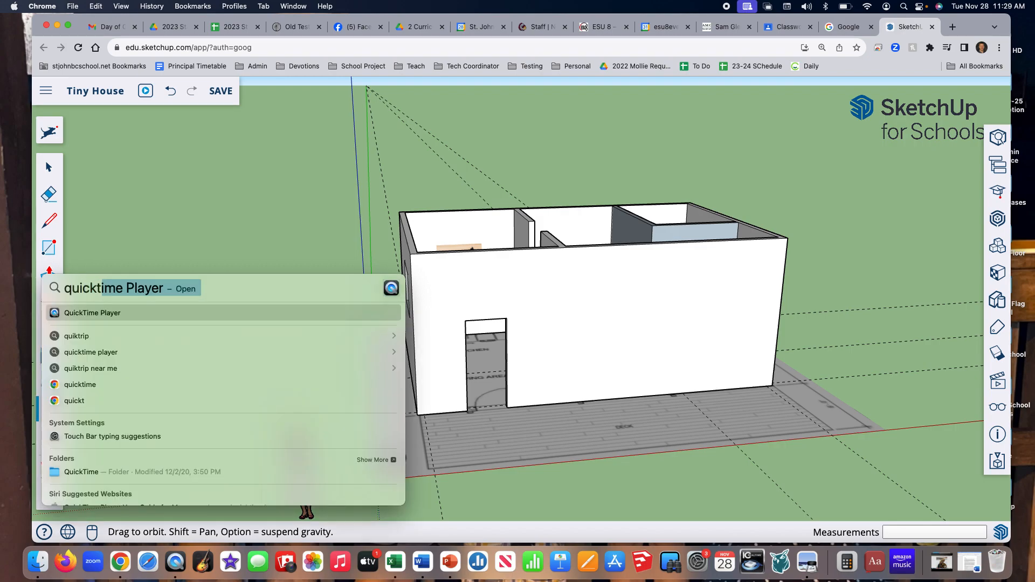
key("Return")
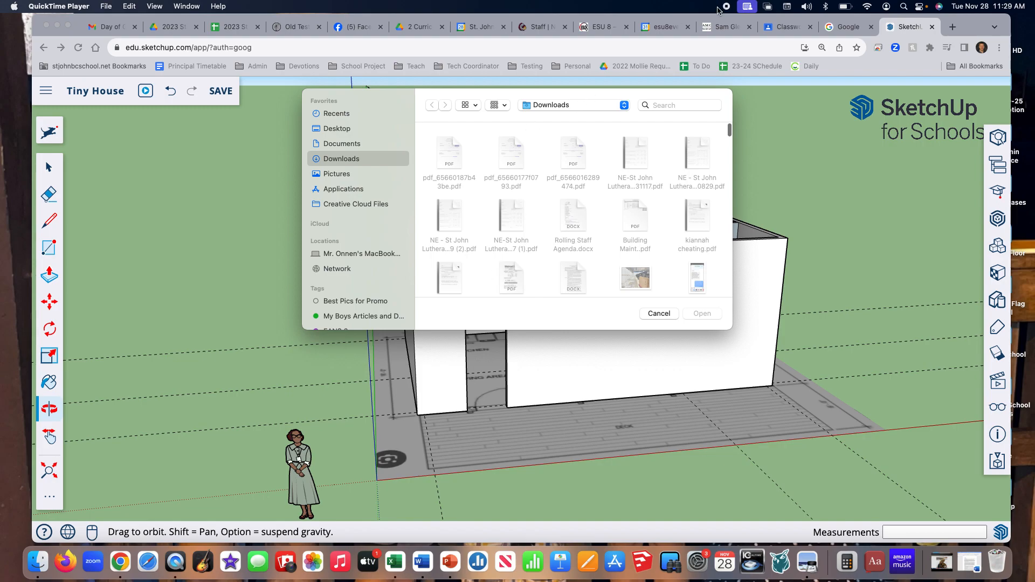
left_click(107, 7)
left_click(658, 315)
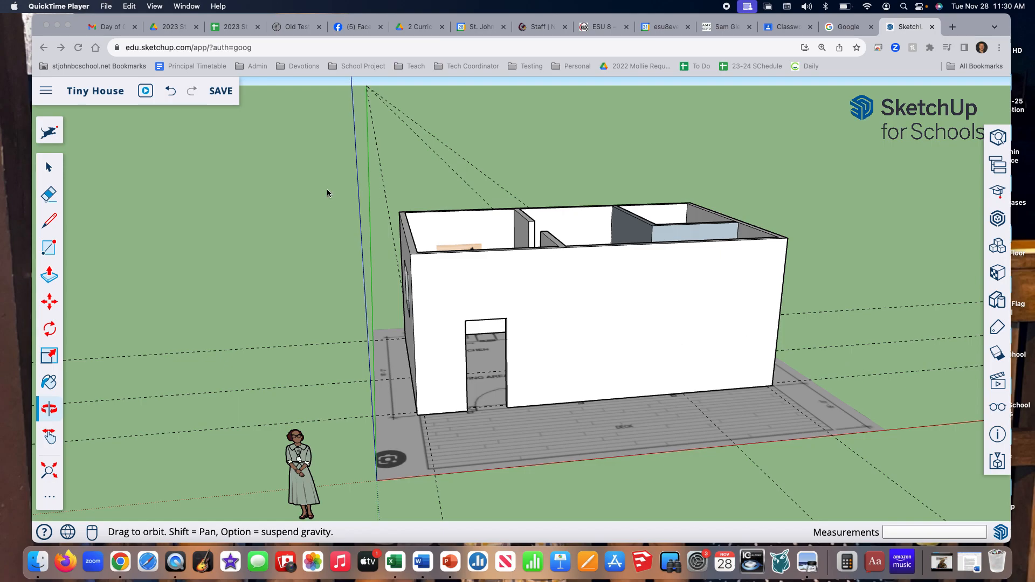
Switch back to SketchUp, present the Tiny House model, play its scenes as a slideshow and hide the scene thumbnails.
left_click(144, 92)
left_click(144, 92)
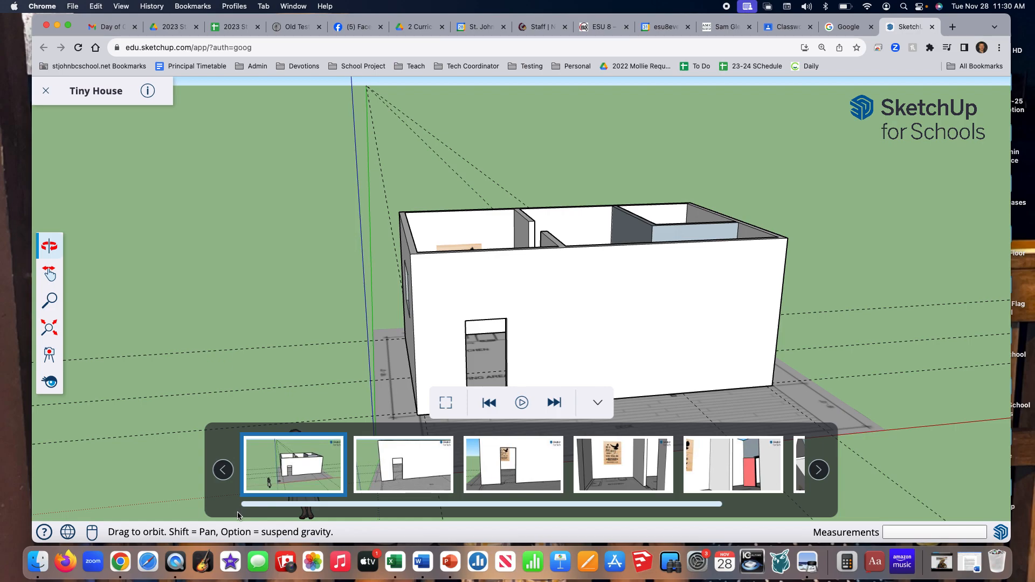
left_click(522, 403)
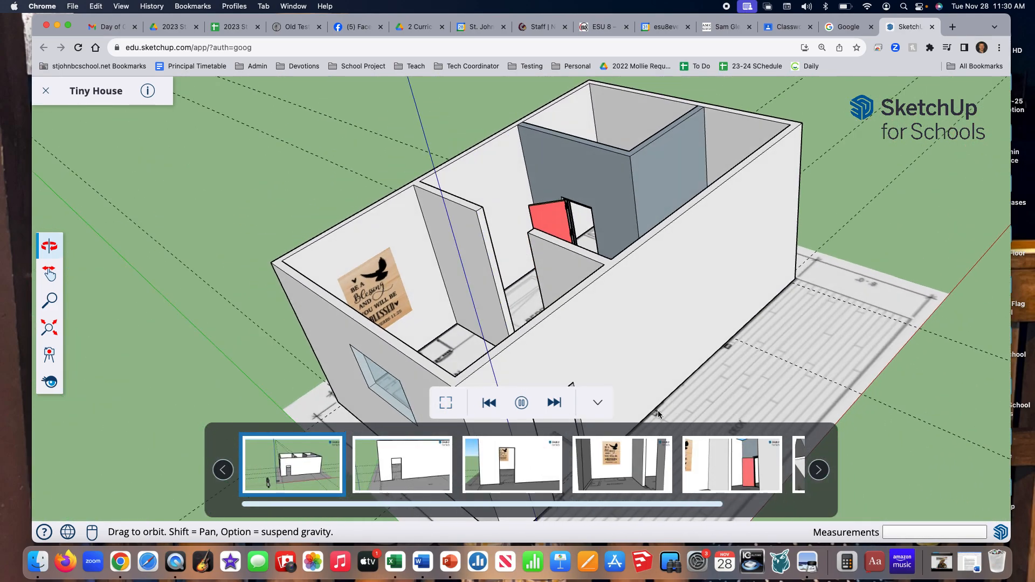
left_click(597, 406)
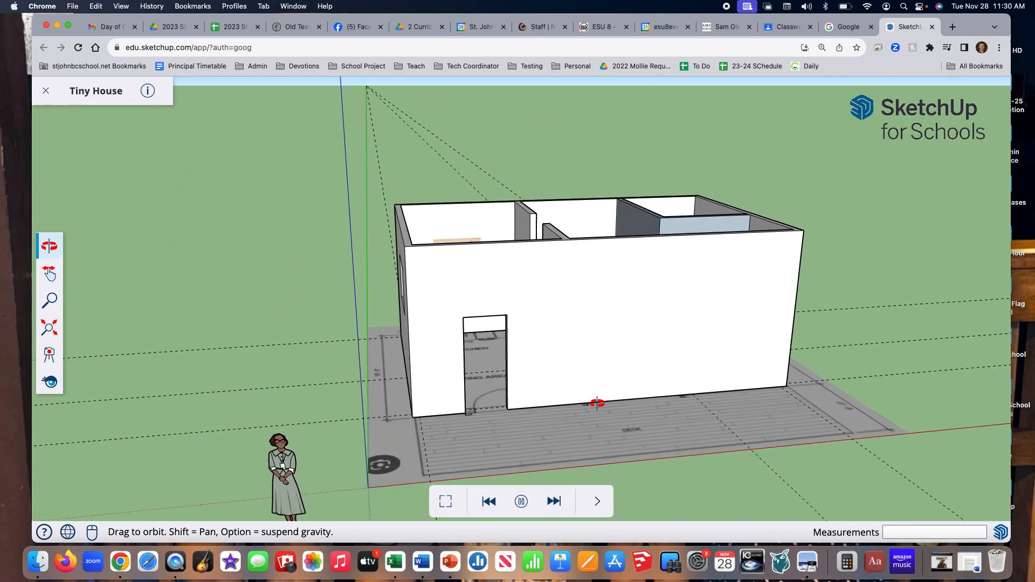
Briefly show the scene thumbnails while the Tiny House slideshow plays, hide them again and exit the presentation.
left_click(597, 502)
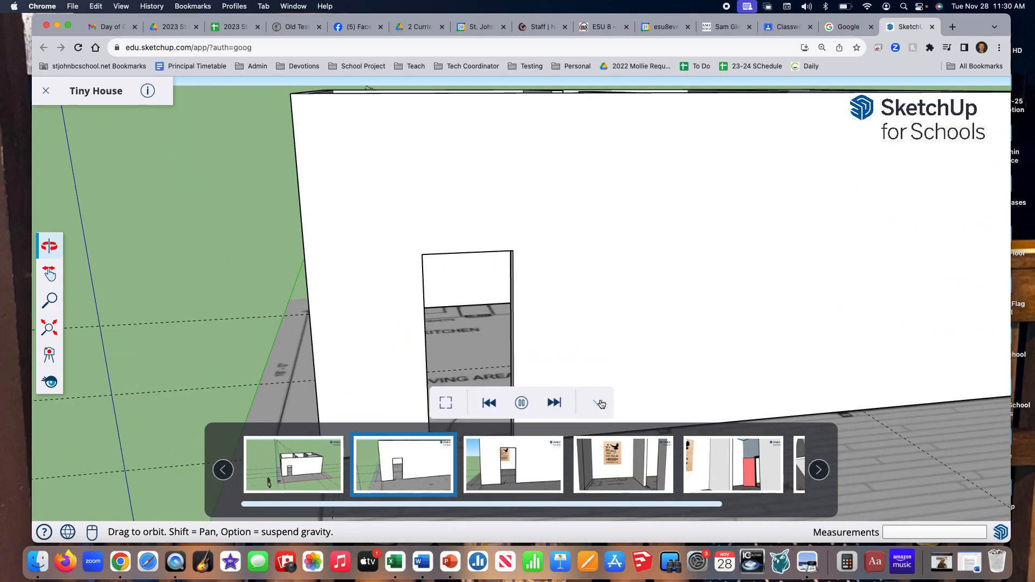
left_click(599, 402)
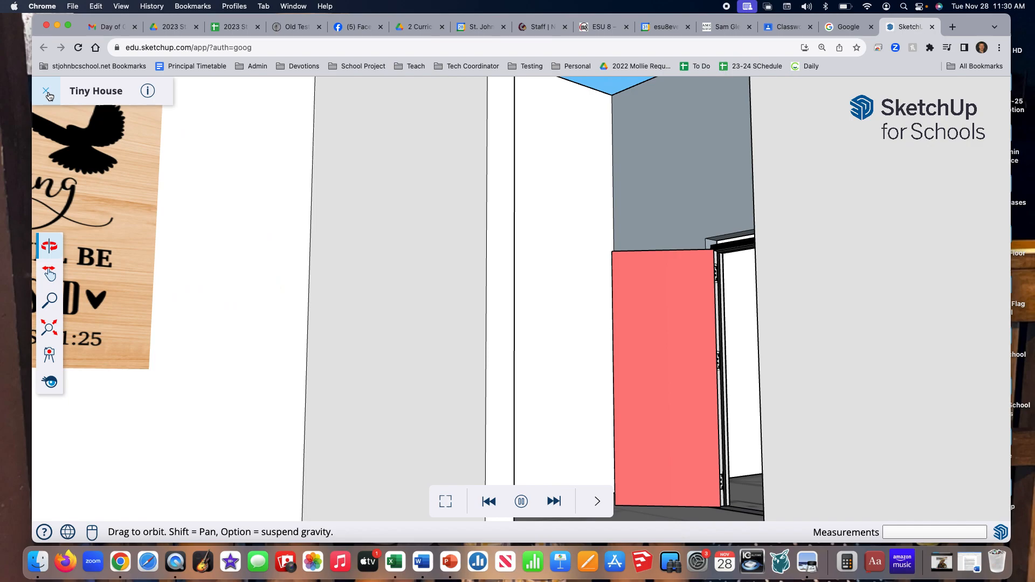
left_click(47, 92)
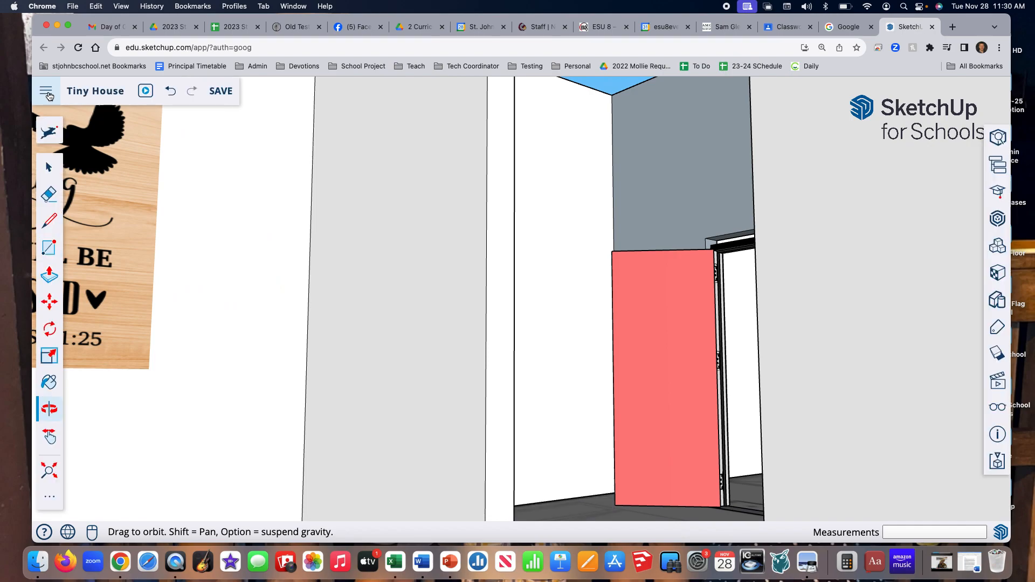
Configure the scene animation with scene transitions enabled, a transition time of 2 seconds and a delay time of 1 second.
left_click(999, 383)
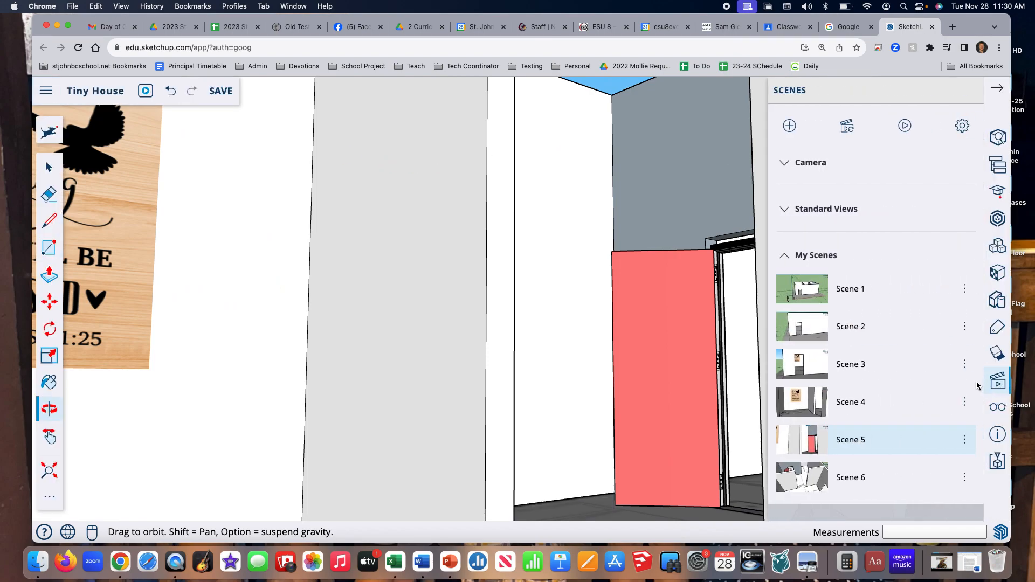
left_click(966, 130)
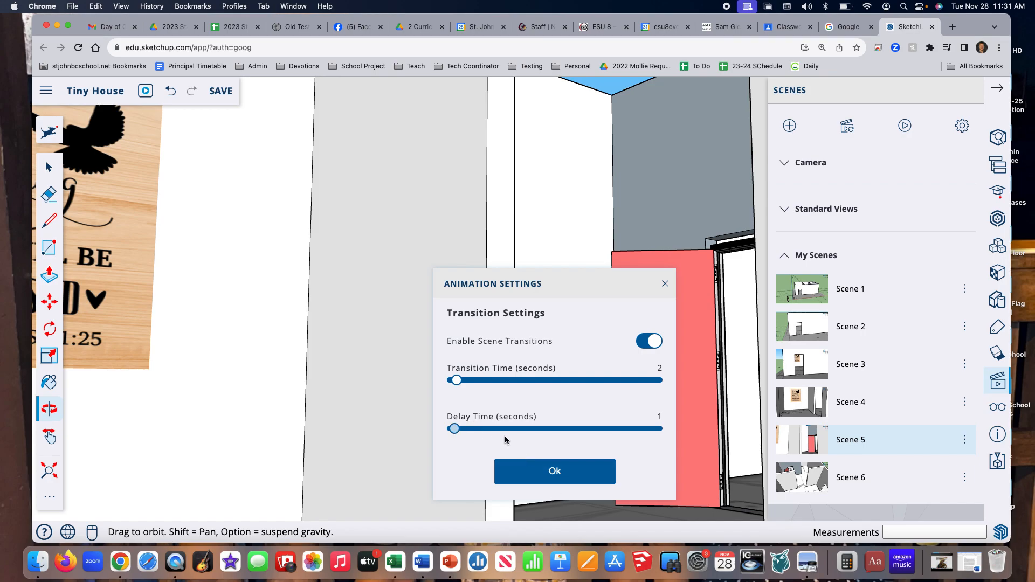
left_click(545, 475)
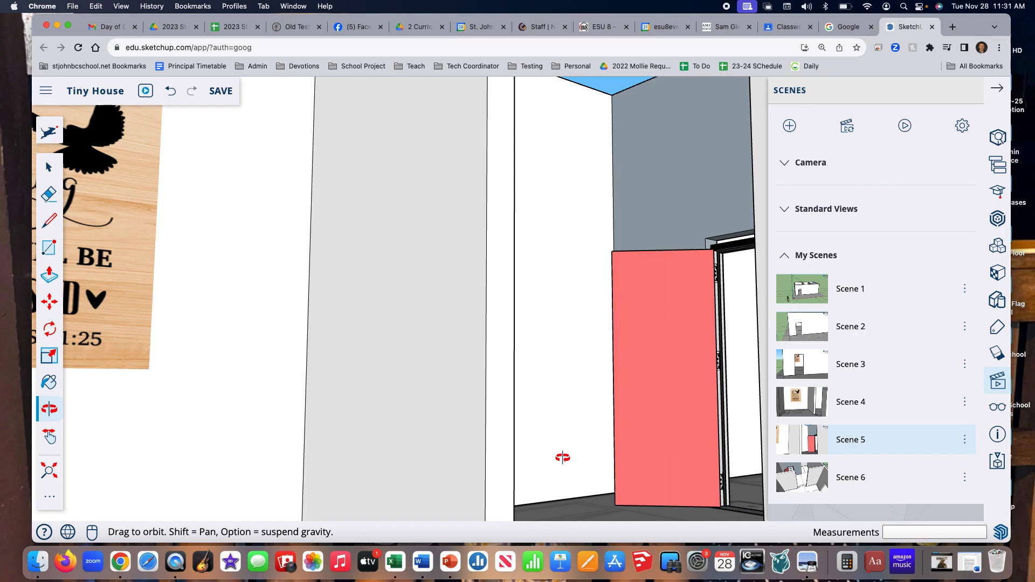